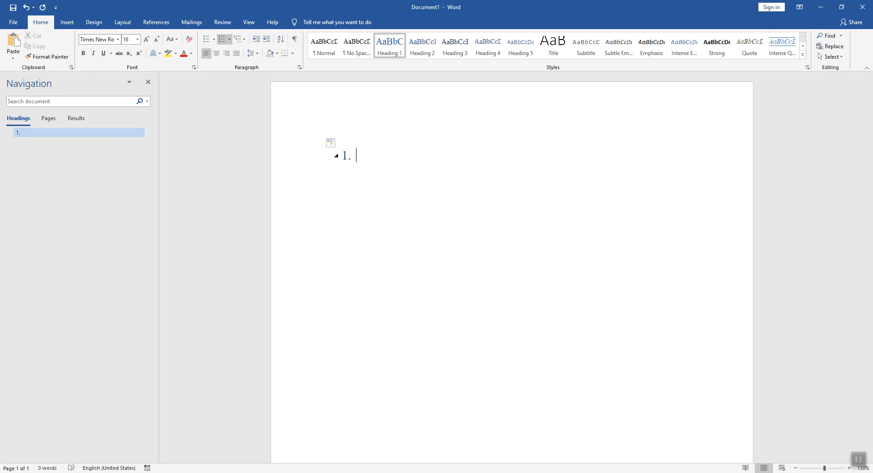
Step: Write "Load on Structure of Tall building" as the text of the numbered Heading 1
text(Load on Structure of )
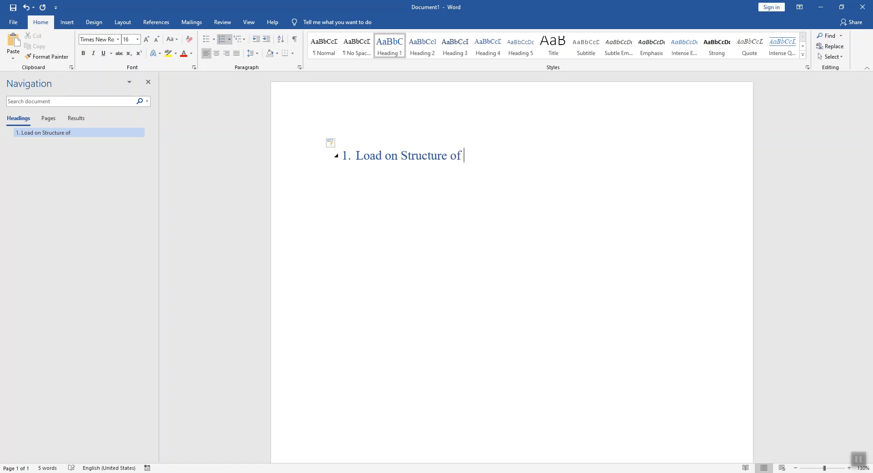
text(Tall building)
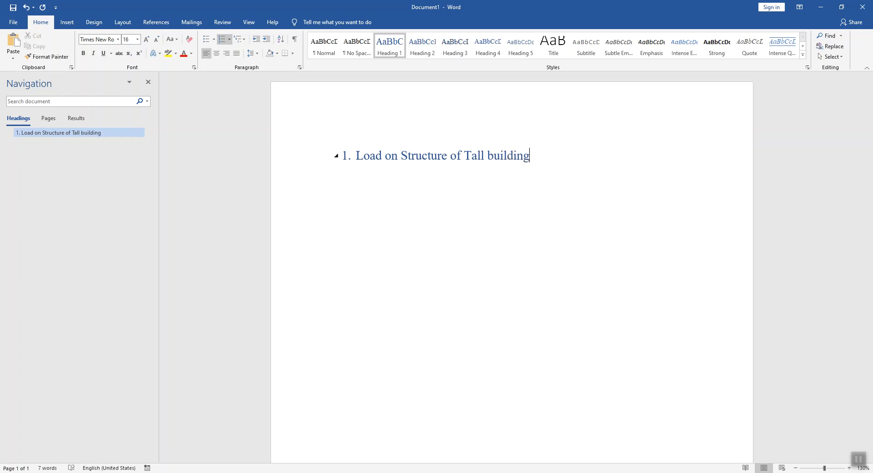
Step: Add an indented body line of placeholder dots below the Load on Structure of Tall building heading
key(Return)
key(Tab)
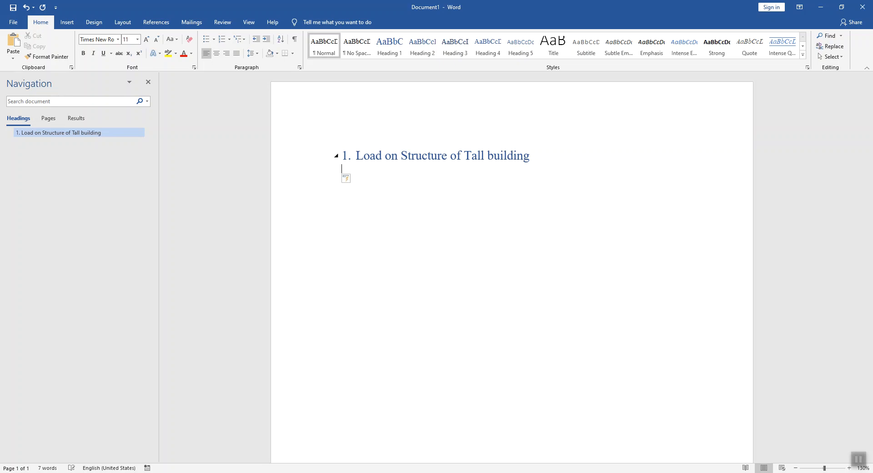
text(.........................................)
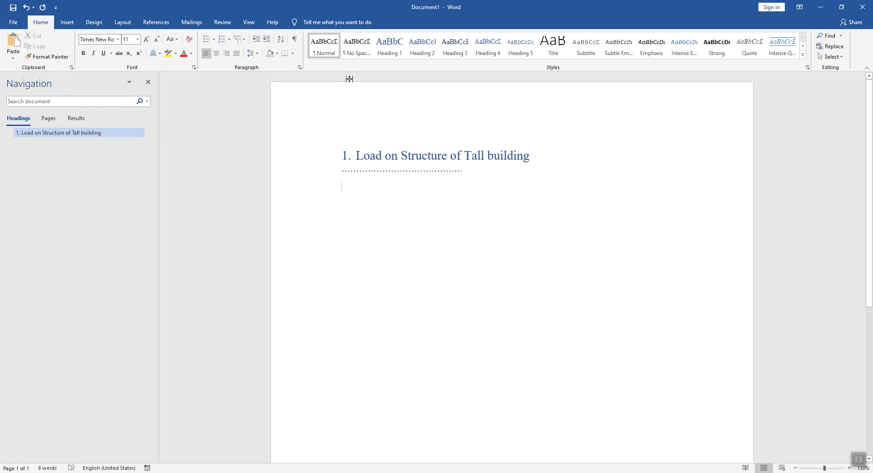
Step: Add the Heading 2 "1.1. Gravity Load" below the main heading's dotted line
click(416, 56)
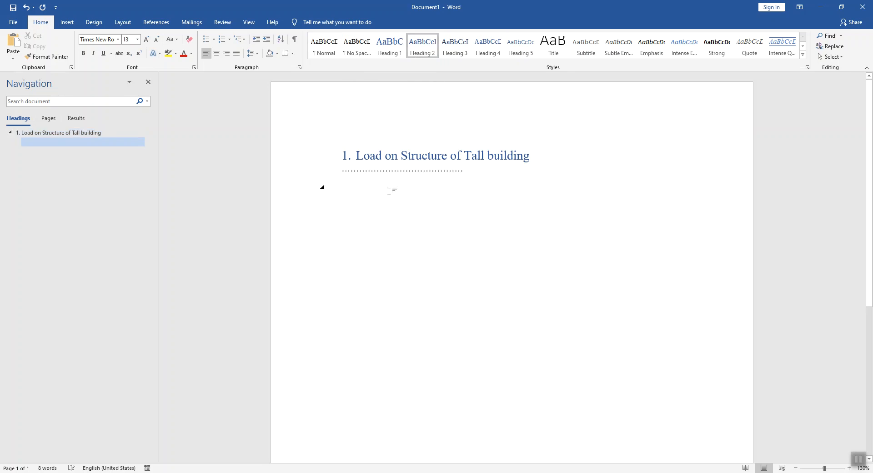
text(1)
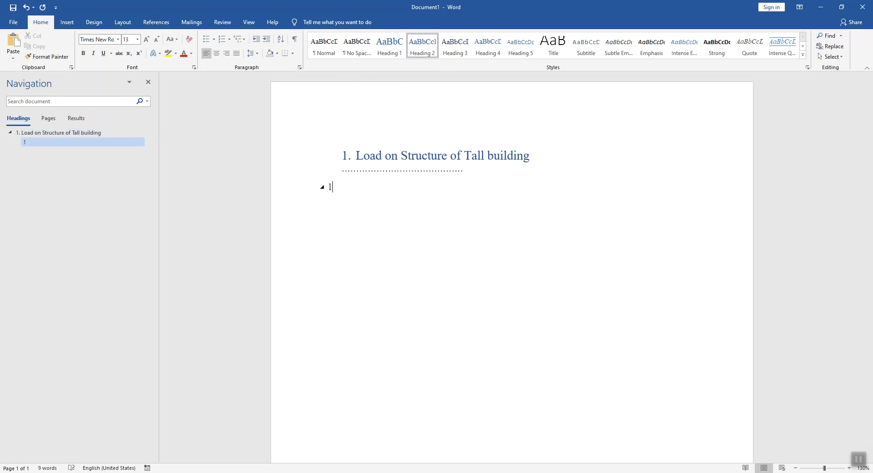
text(.1. Gravity )
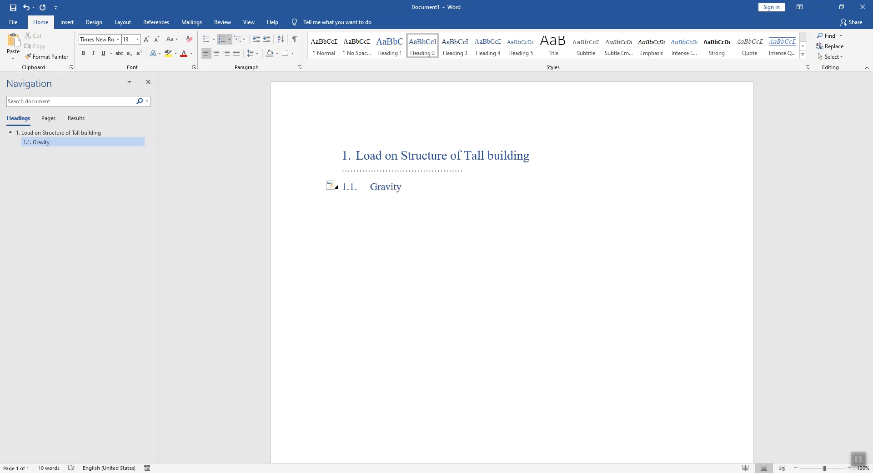
text(Load)
Step: Add a body line of placeholder dots below the Gravity Load heading
key(Return)
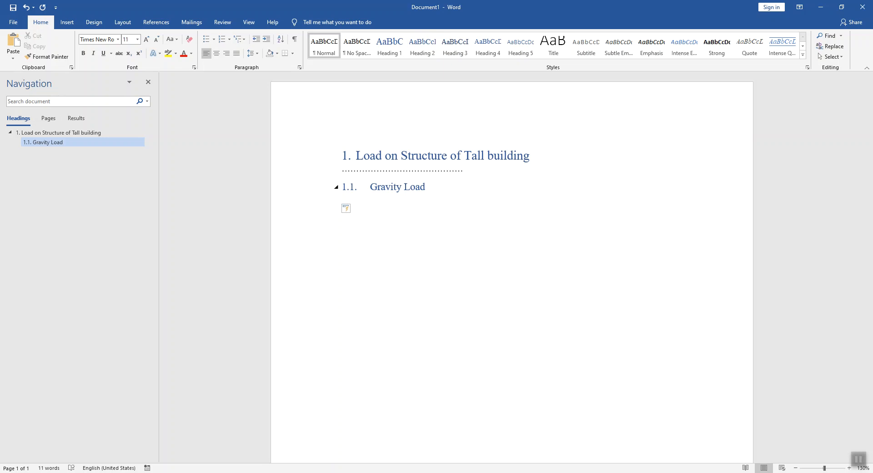
text(........................................................)
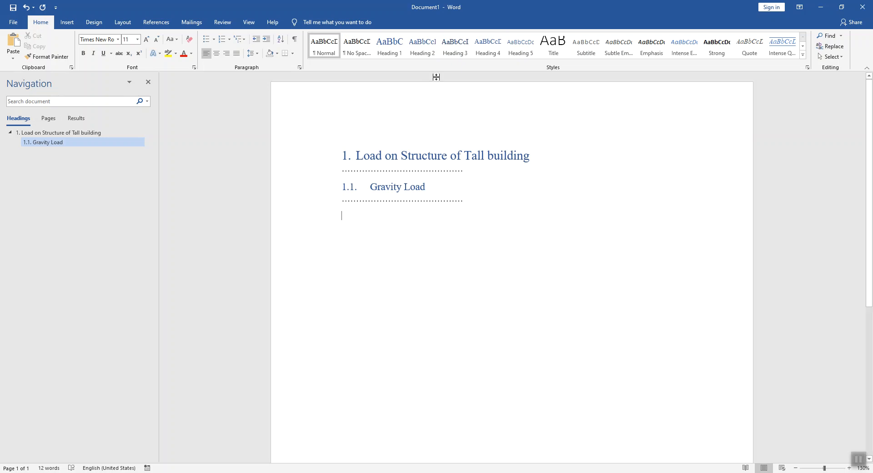
Step: Add the Heading 3 "1.1.1. Self-weight" under the Gravity Load section
click(455, 45)
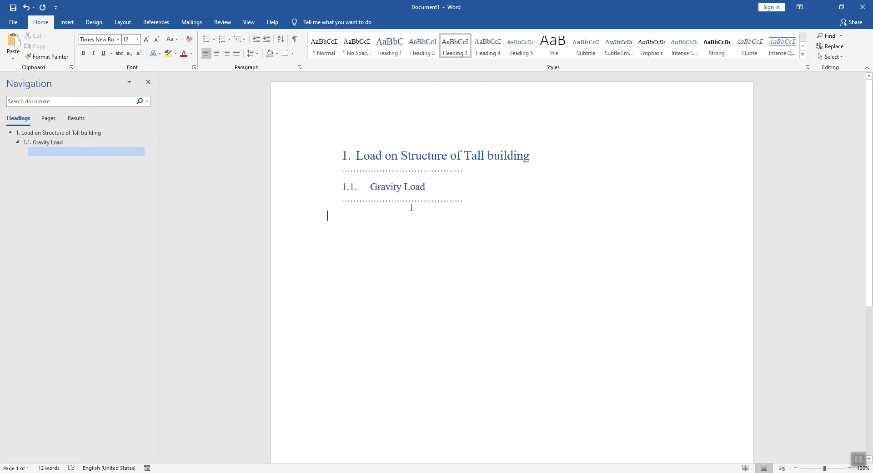
text(1.)
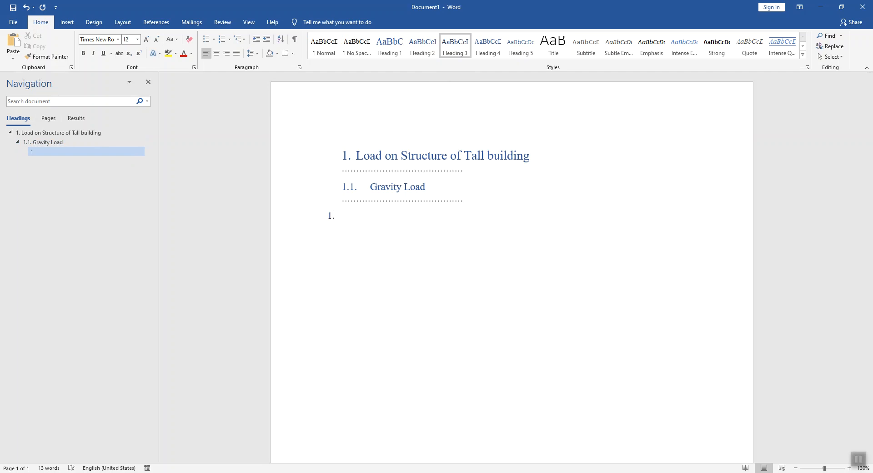
text(1.1.)
text(Sel)
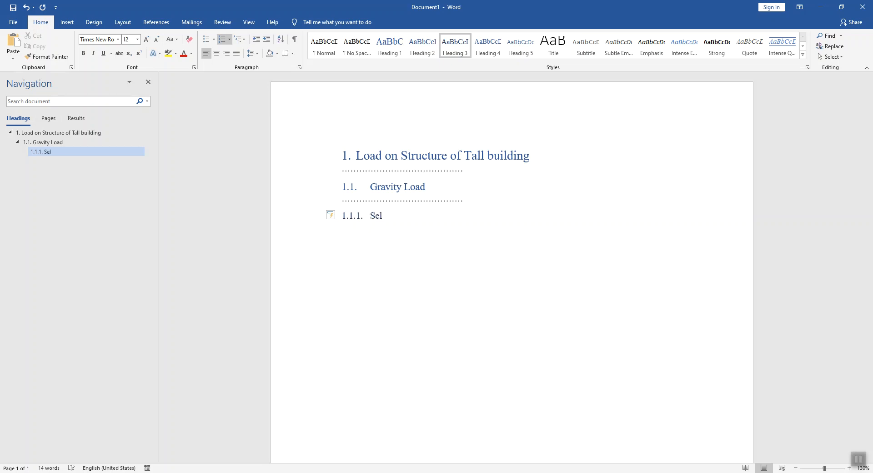
text(f-weight)
Step: Add an indented body line of placeholder dots below the Self-weight heading
key(Return)
key(Tab)
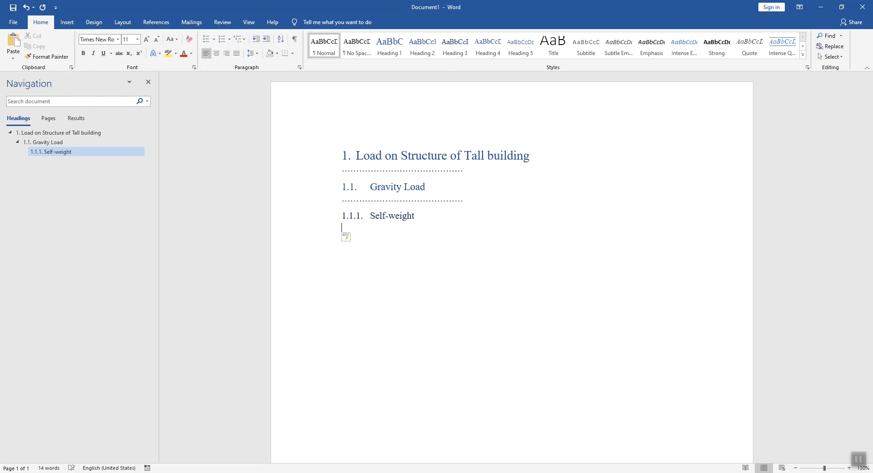
text(..........)
text(..............................)
Step: Add the Heading 3 "1.1.2. Dead Load" after the Self-weight section
text(1.1.2)
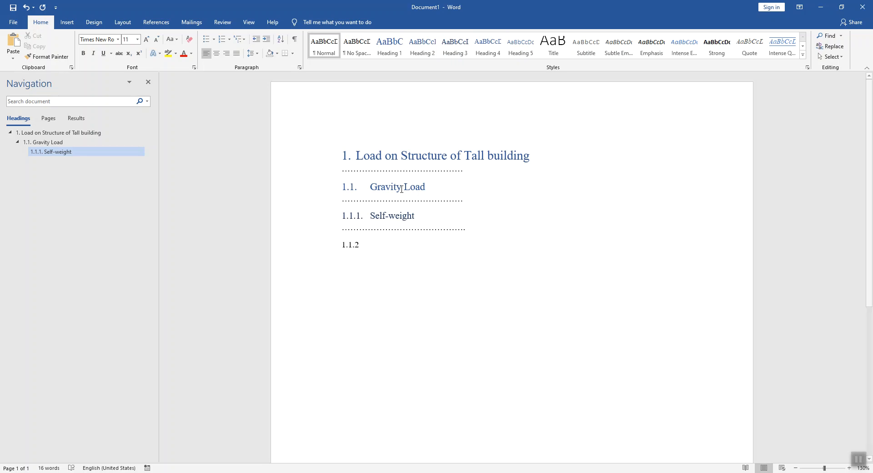
click(449, 51)
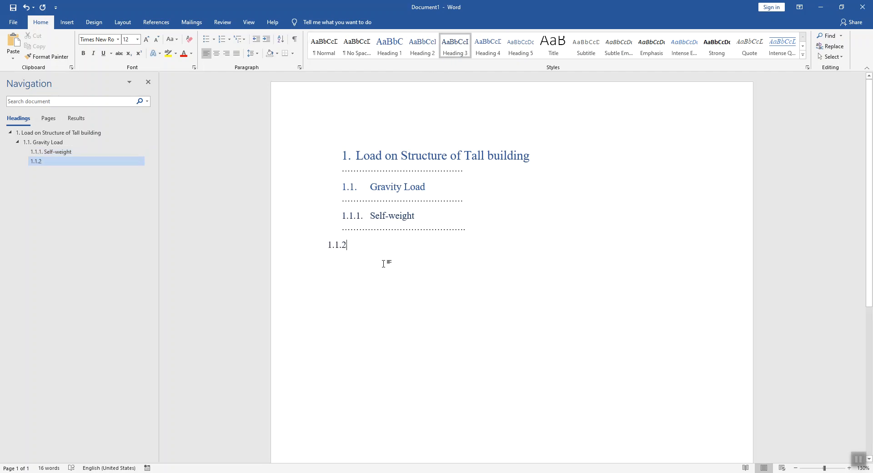
text(.)
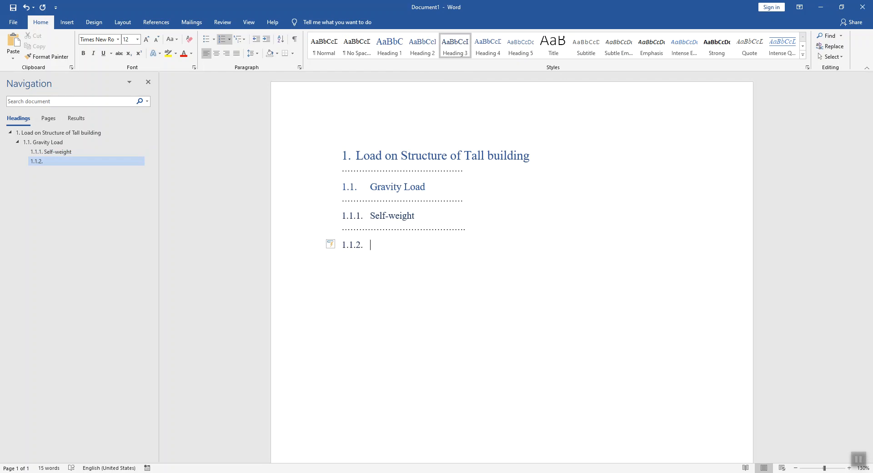
text( Dead Load)
Step: Add an indented body line of placeholder dots below the Dead Load heading
key(Return)
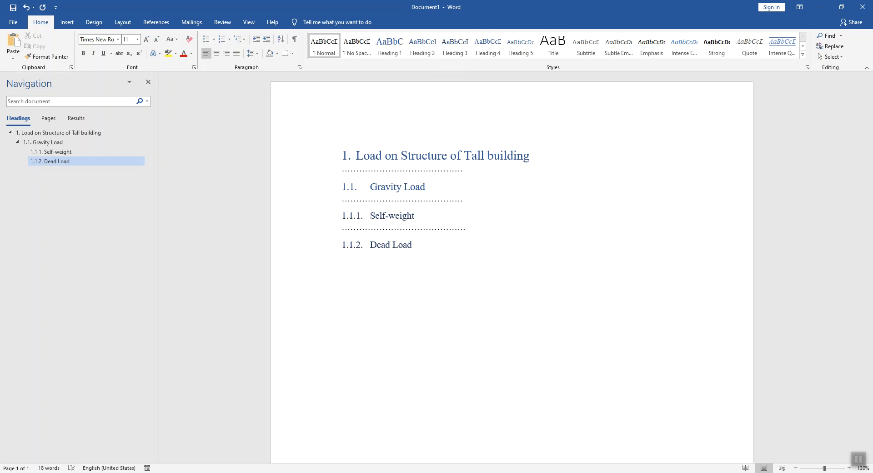
key(Tab)
text(.........................................................)
Step: Add the Heading 3 "1.1.3. Live Load" after the Dead Load section
click(454, 44)
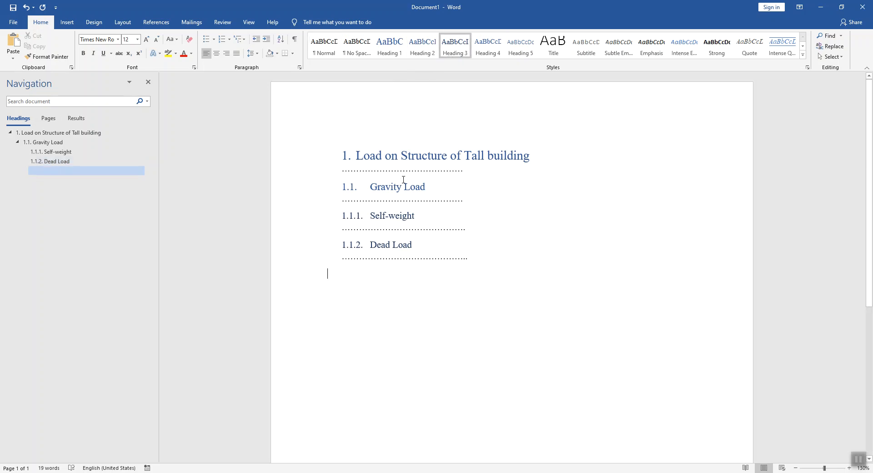
text(1.1.3. Liv)
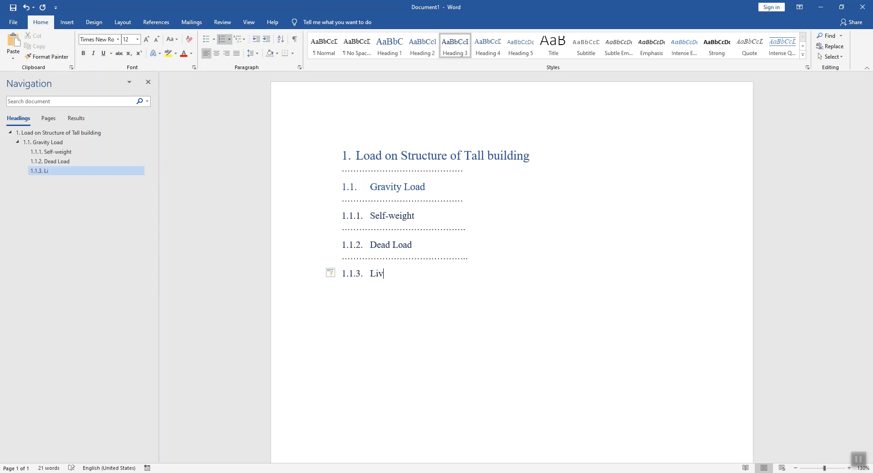
text(e Load)
Step: Add an indented body line of placeholder dots below the Live Load heading
key(Return)
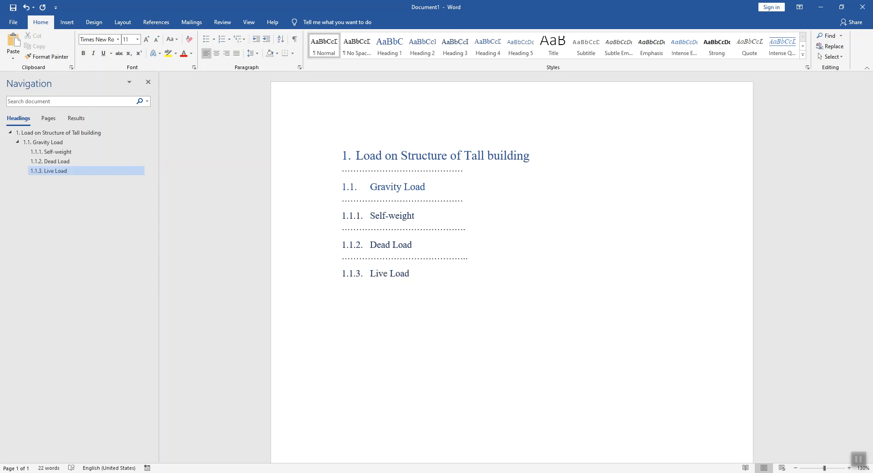
key(Tab)
text(.........................................................)
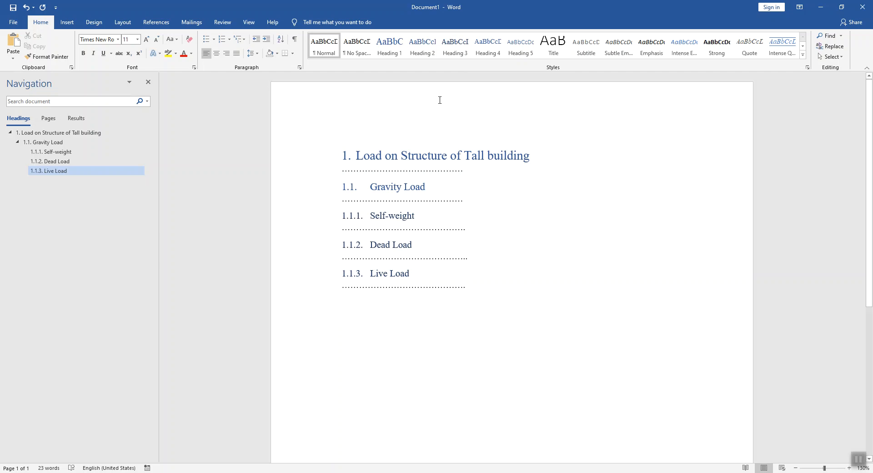
Step: Add the Heading 2 "1.2. Lateral Load" after the Live Load section
click(422, 45)
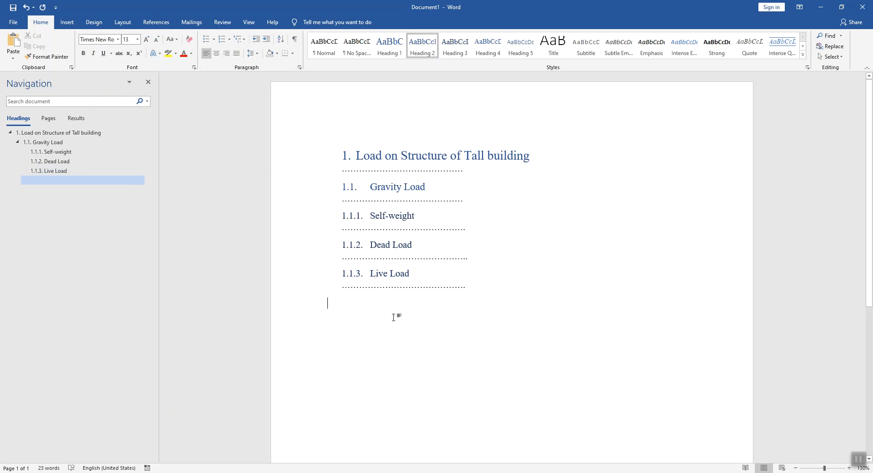
text(1.2)
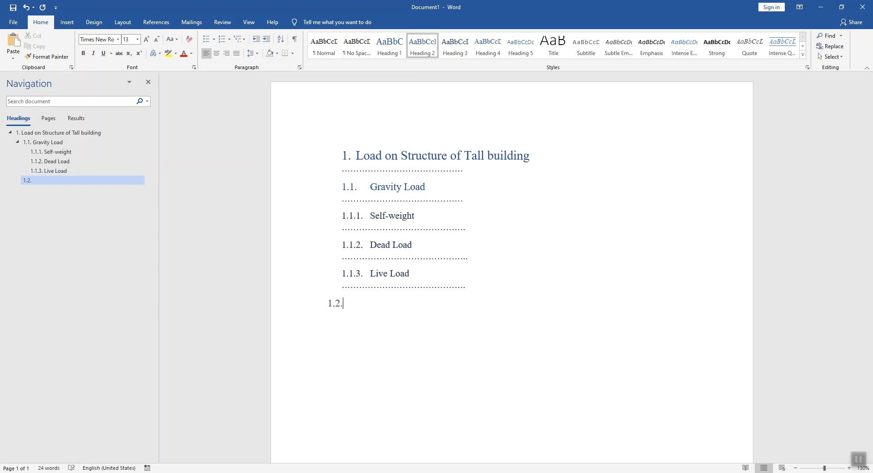
text(.)
text(Late)
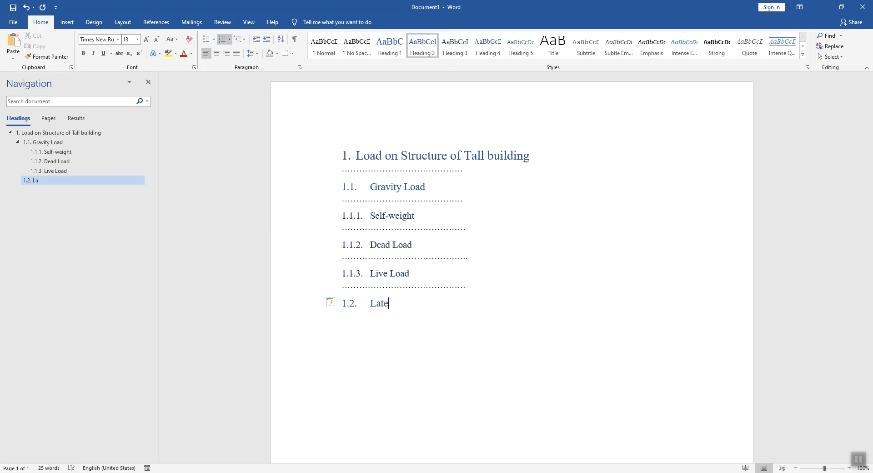
text(ral Load)
Step: Add a body line of placeholder dots below the Lateral Load heading and start a new paragraph
key(Return)
text(..)
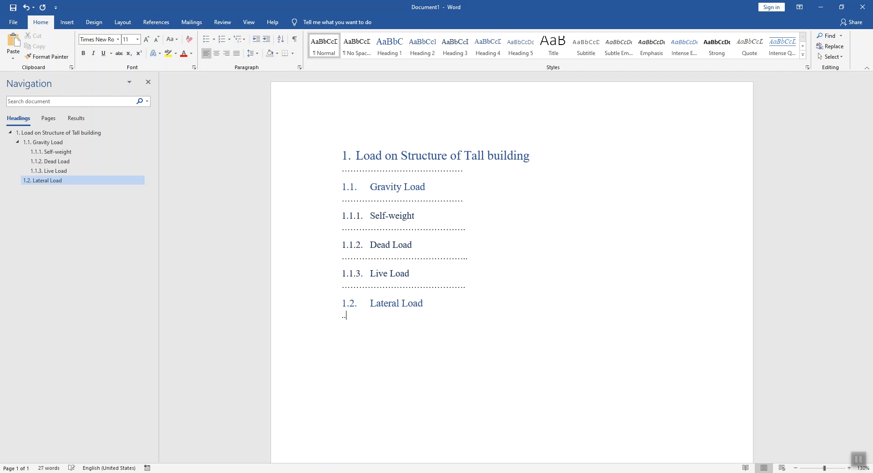
text(.......................................................)
key(Return)
Step: Add the Heading 3 "1.2.1. Wind load" under the Lateral Load section
click(454, 45)
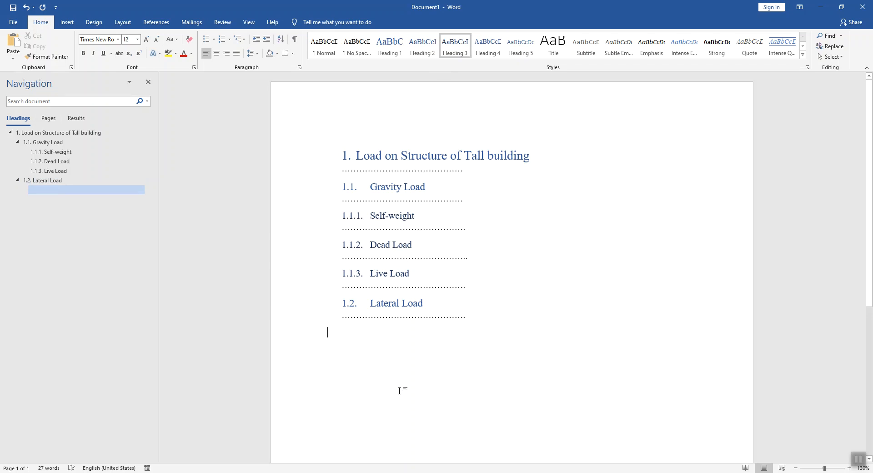
text(1.2.1. )
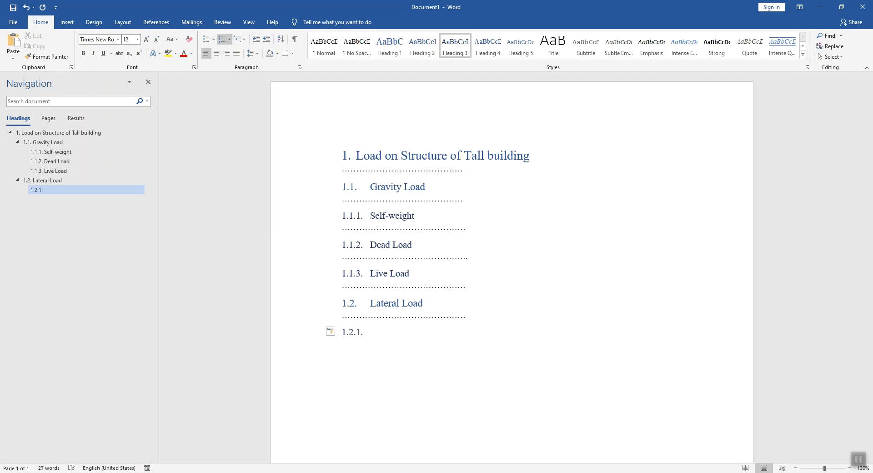
text(Wind lod)
key(BackSpace)
text(ad)
Step: Add a body line of placeholder dots below the Wind load heading
key(Return)
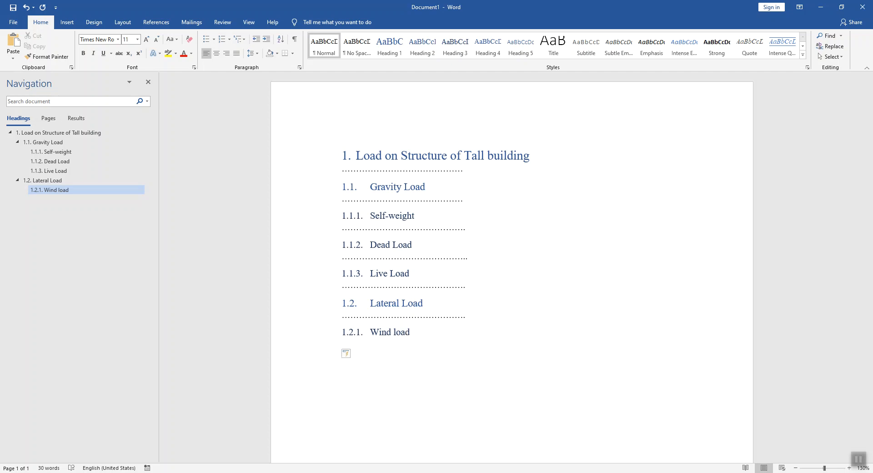
text(.....................................................)
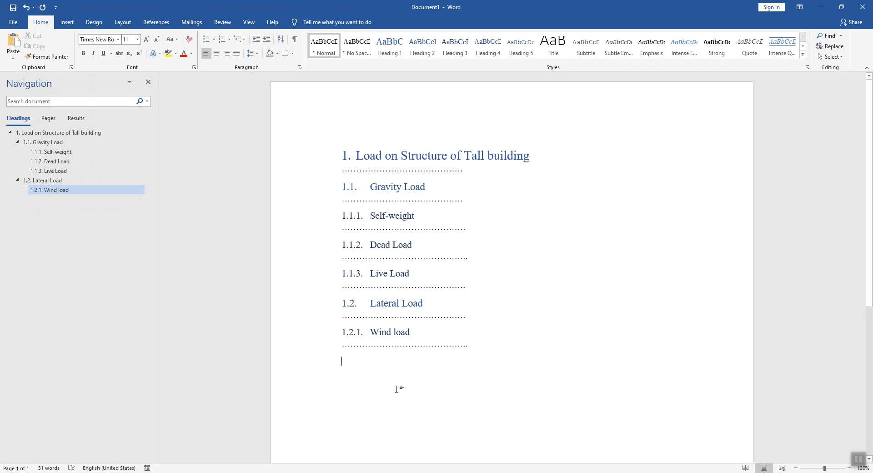
Step: Add the Heading 3 "1.2.2. Earth quake load" after the Wind load section
click(455, 43)
text(1.2.2. )
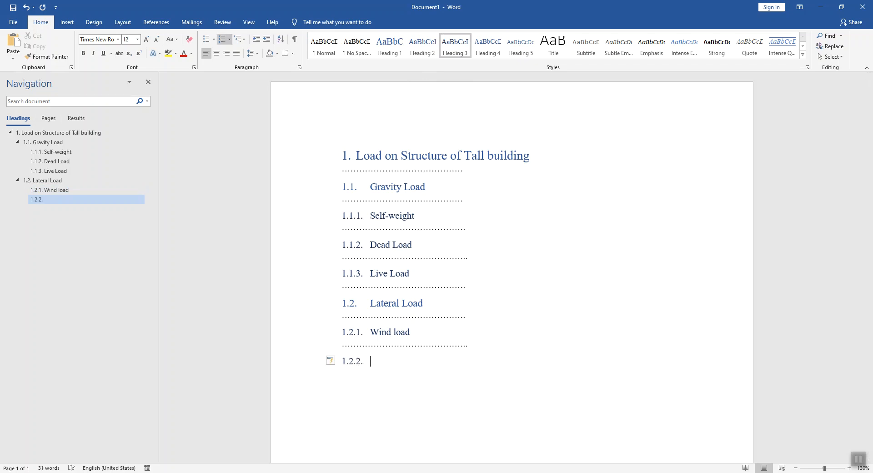
text(Earth quake load)
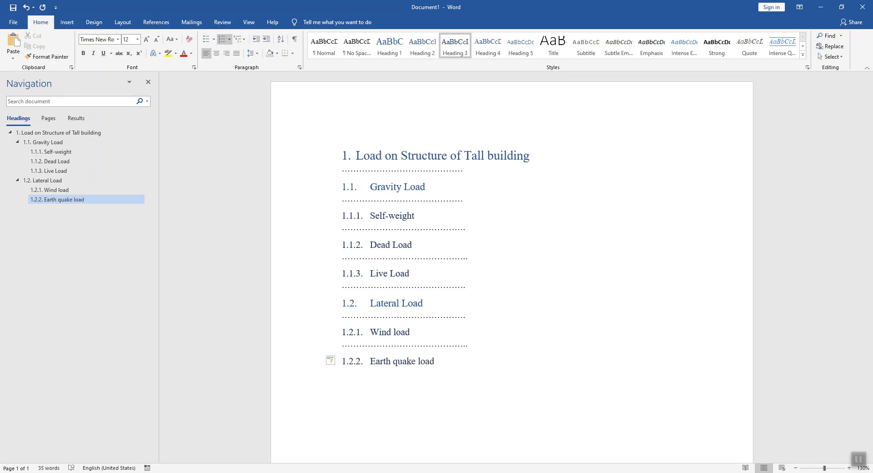
Step: Add a body line of placeholder dots below the Earth quake load heading, aligned with the heading numbers
key(Return)
text(...)
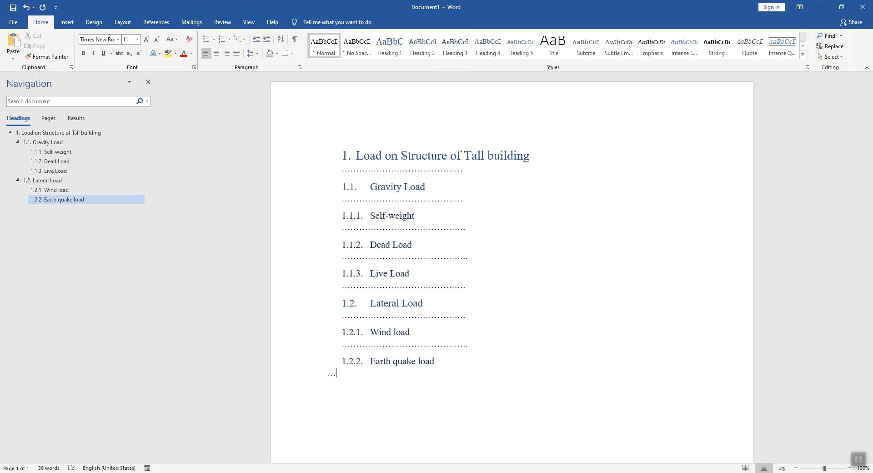
key(BackSpace)
key(BackSpace)
text(..........................)
Step: Insert an empty paragraph above the first heading and place an automatic table of contents titled "Contents" there
click(353, 151)
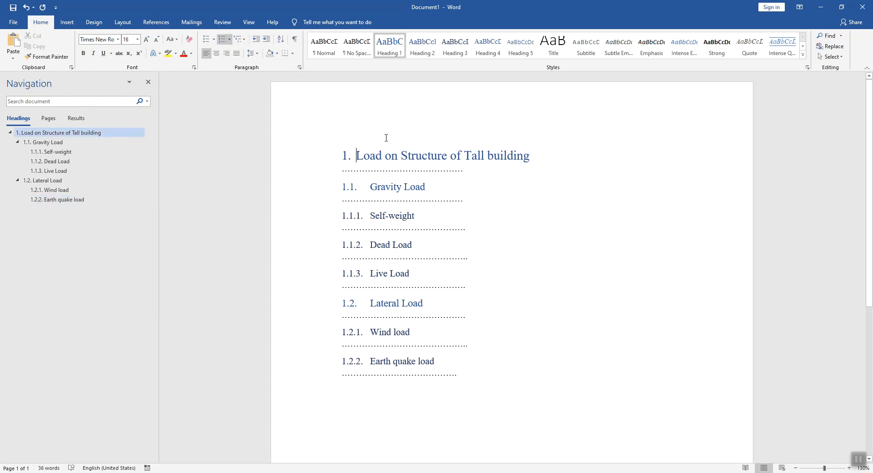
key(Return)
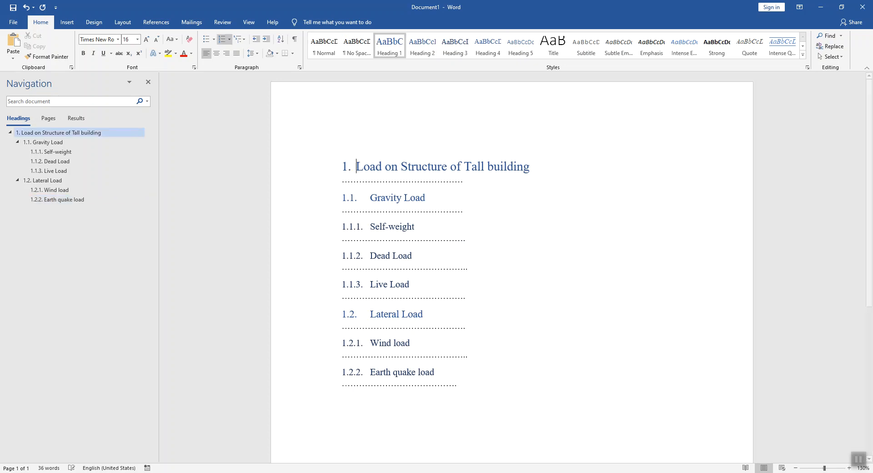
click(358, 146)
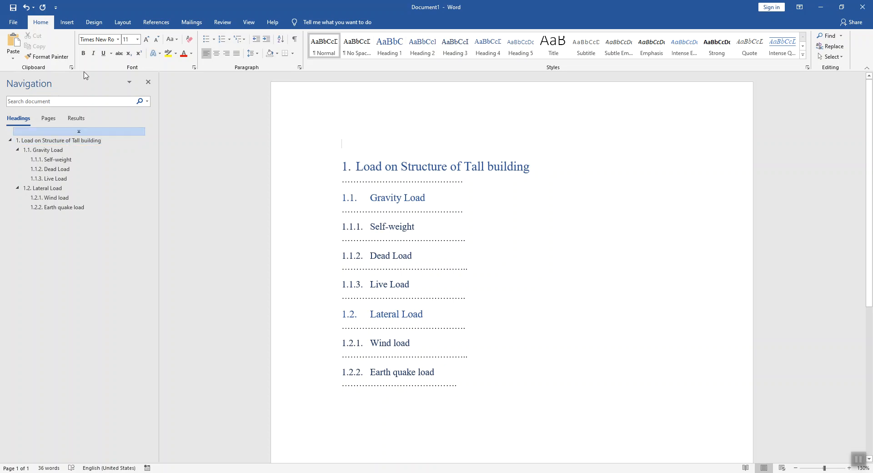
click(156, 22)
click(28, 57)
click(51, 97)
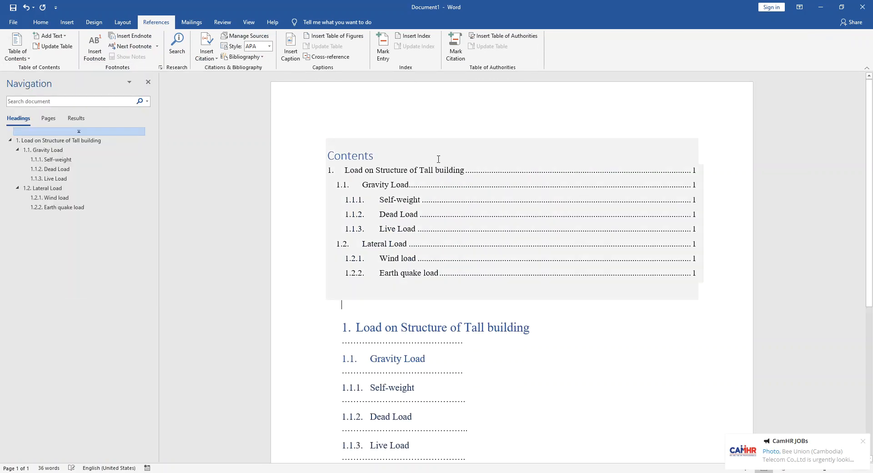
Step: Insert empty paragraphs between the table of contents and the "Load on Structure of Tall building" heading until that heading starts on page 2
click(538, 217)
scroll(561, 218, down, 3)
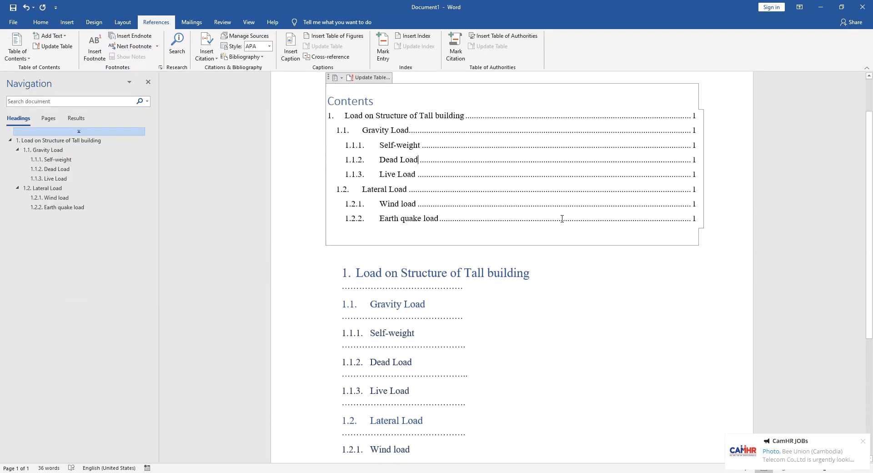
click(577, 250)
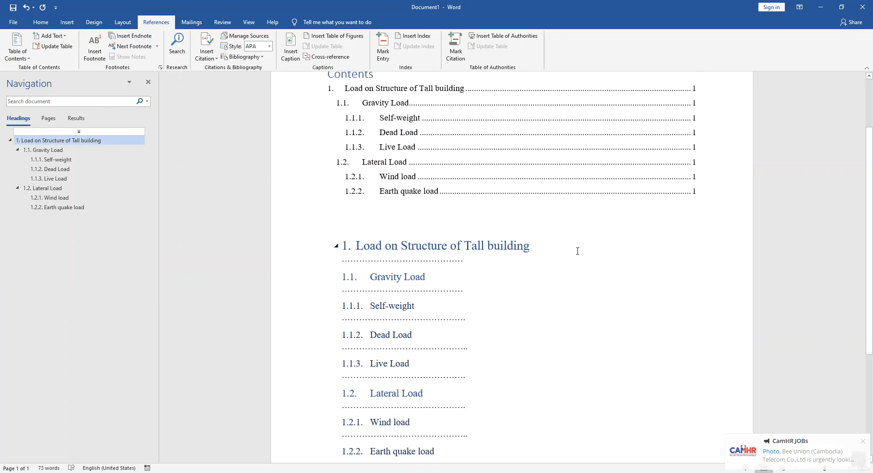
scroll(554, 249, up, 1)
click(541, 244)
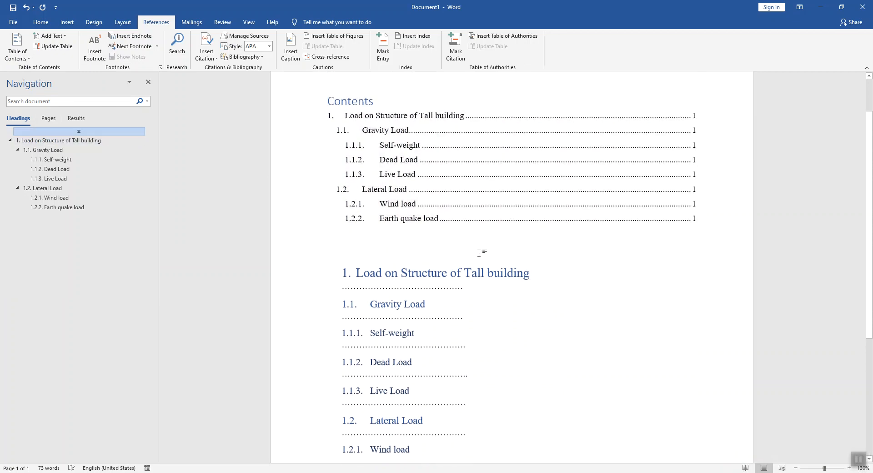
scroll(479, 253, down, 3)
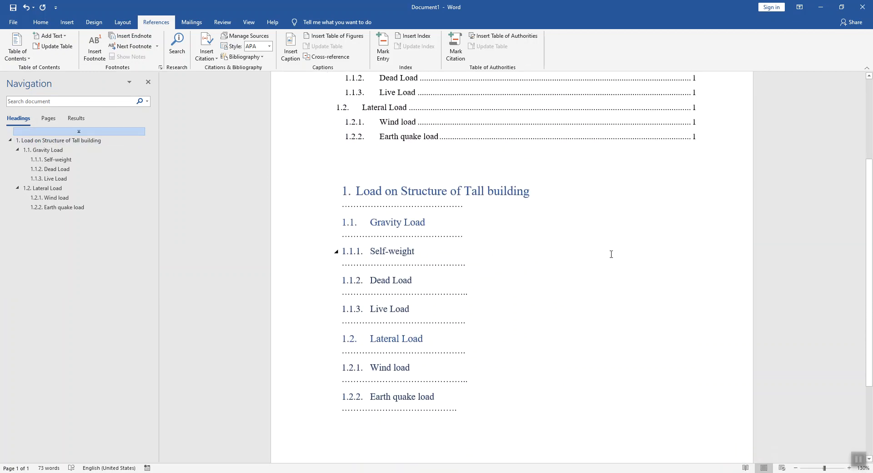
key(Return)
key(Return)
key(Return)
key(Return)
key(Return)
key(Return)
key(Return)
key(Return)
key(Return)
key(Return)
key(Return)
key(Return)
key(Return)
key(Return)
key(Return)
key(Return)
key(Return)
key(Return)
key(Return)
key(Return)
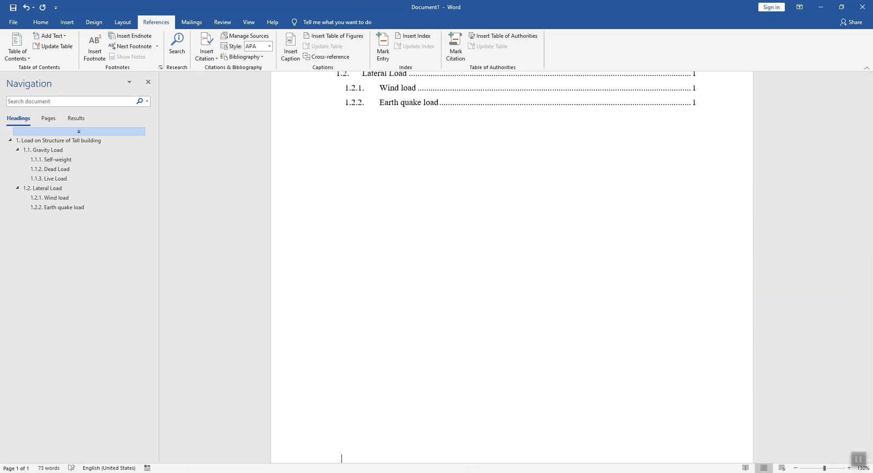
key(Return)
key(Return)
key(Return)
key(Return)
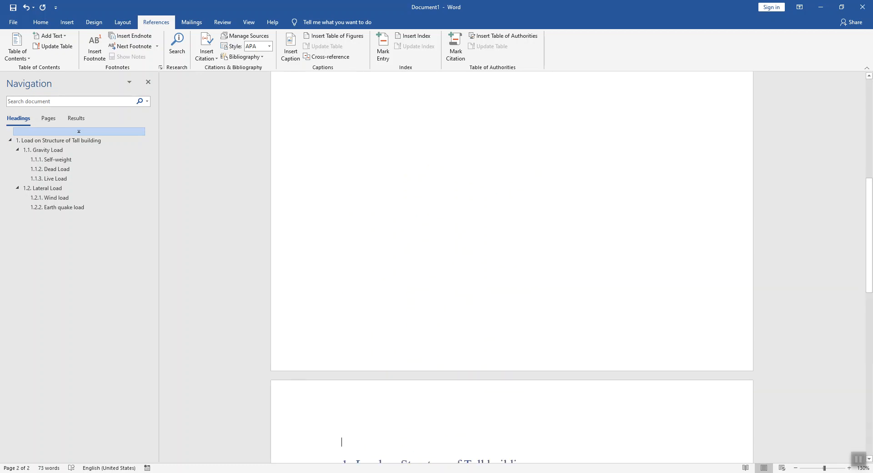
key(BackSpace)
Step: Update the entire table of contents to match the headings' new page positions, and deselect it
scroll(645, 242, up, 10)
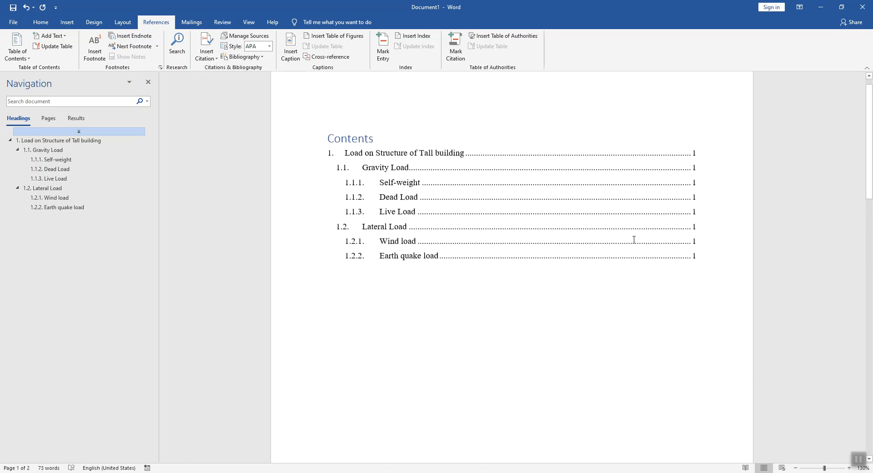
scroll(591, 238, up, 1)
click(458, 216)
right_click(457, 214)
click(470, 267)
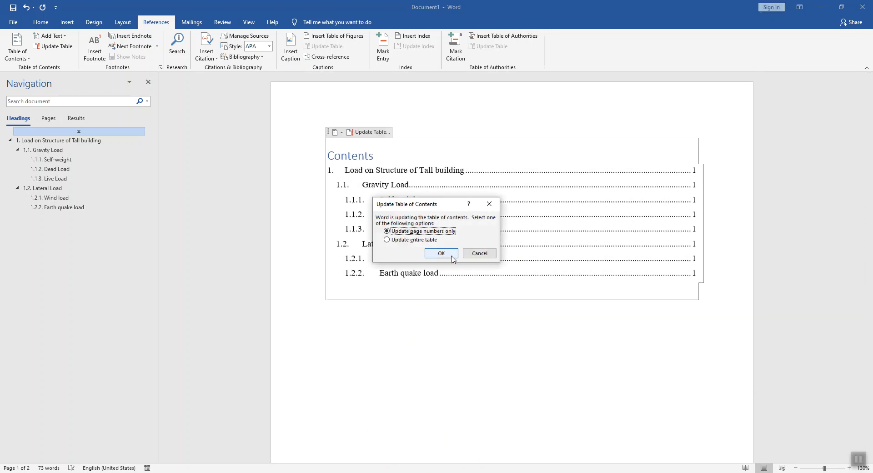
click(386, 240)
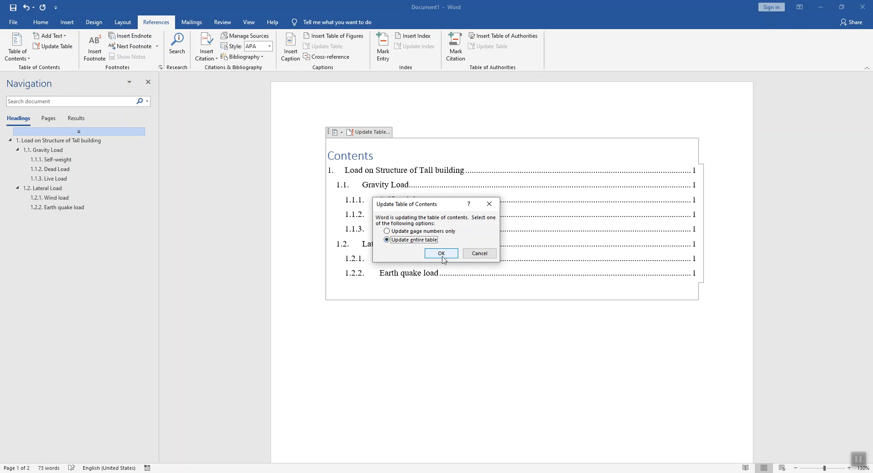
click(437, 253)
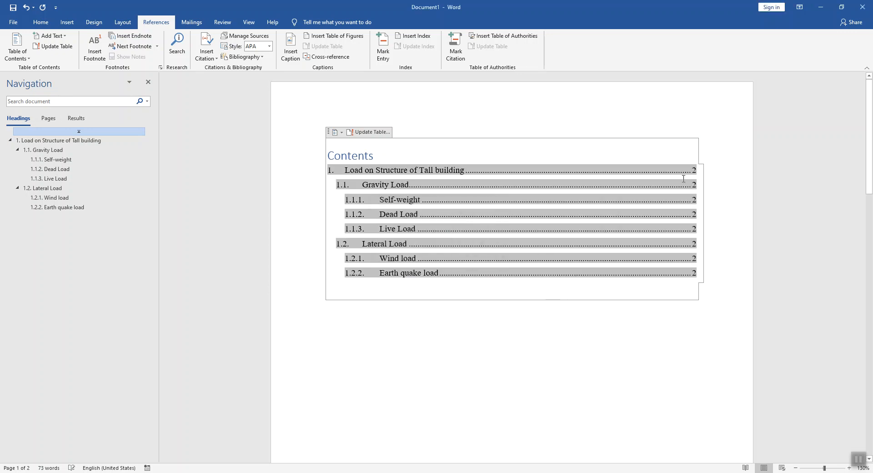
click(581, 305)
scroll(537, 309, down, 2)
scroll(537, 309, down, 10)
scroll(536, 305, down, 5)
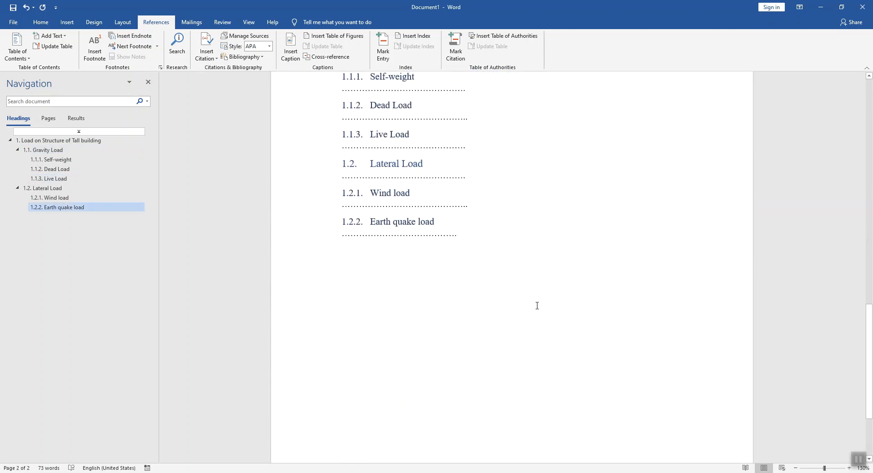